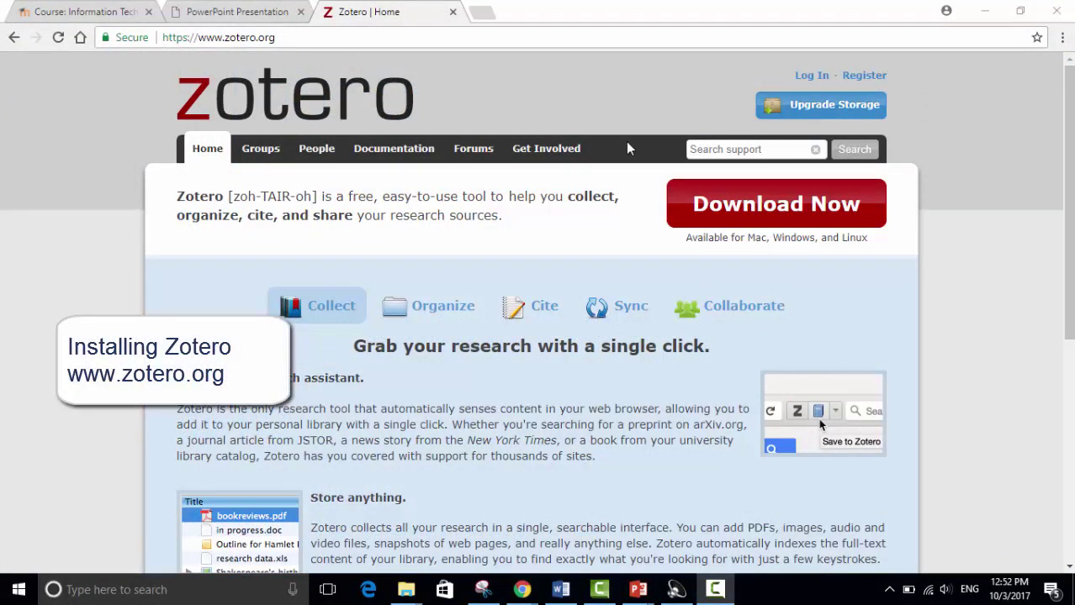
Step: From zotero.org Downloads, start downloading the Zotero 5.0 for Windows installer, Zotero-5.0.22_setup.exe
click(824, 207)
click(824, 207)
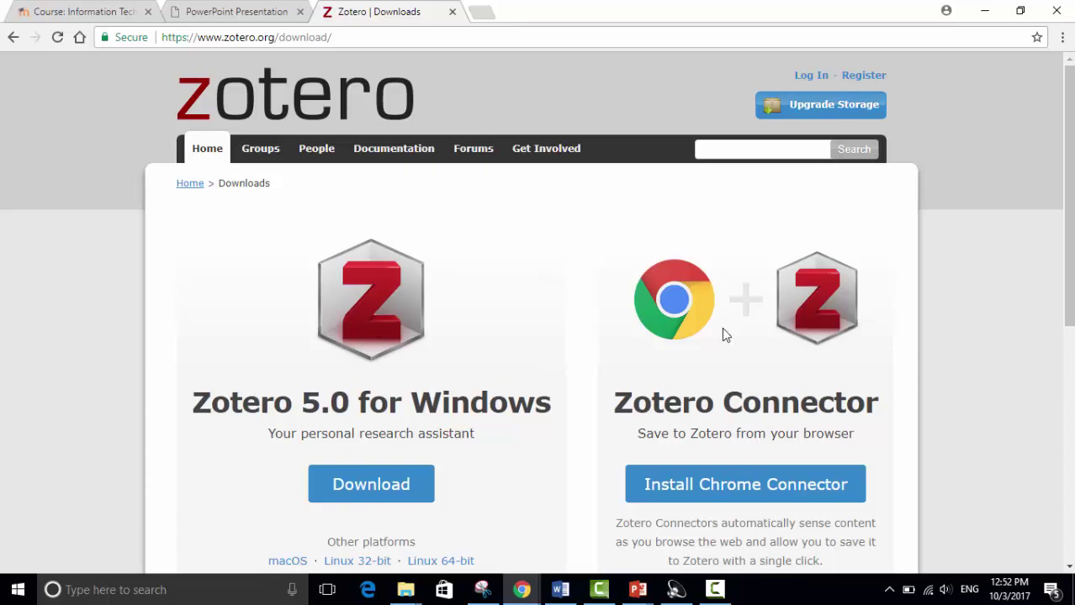
click(386, 492)
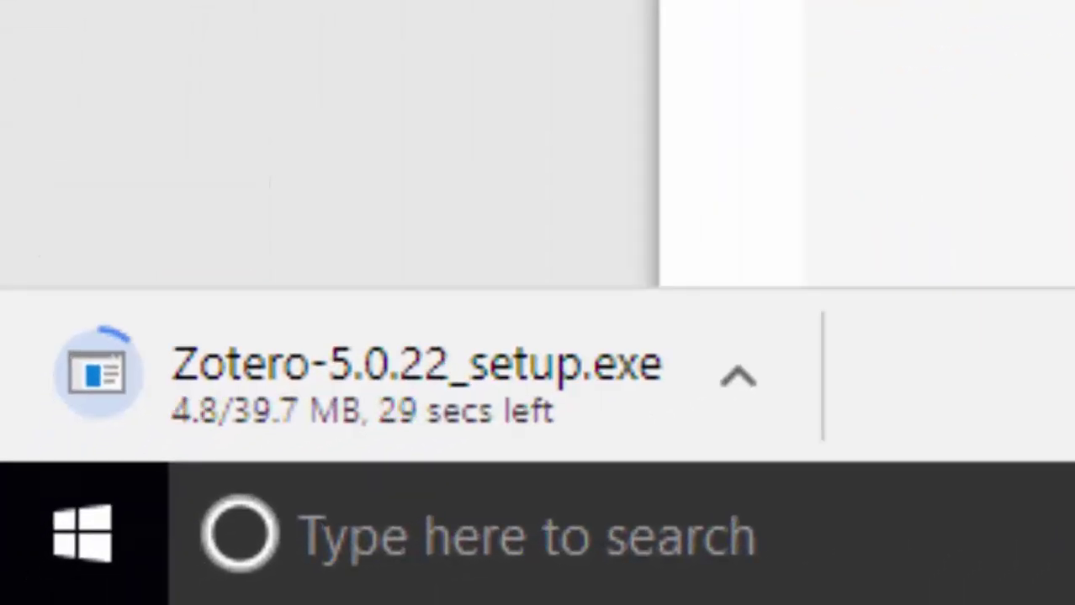
Step: Run Zotero-5.0.22_setup.exe and install with the Standard setup type to the default location
click(211, 418)
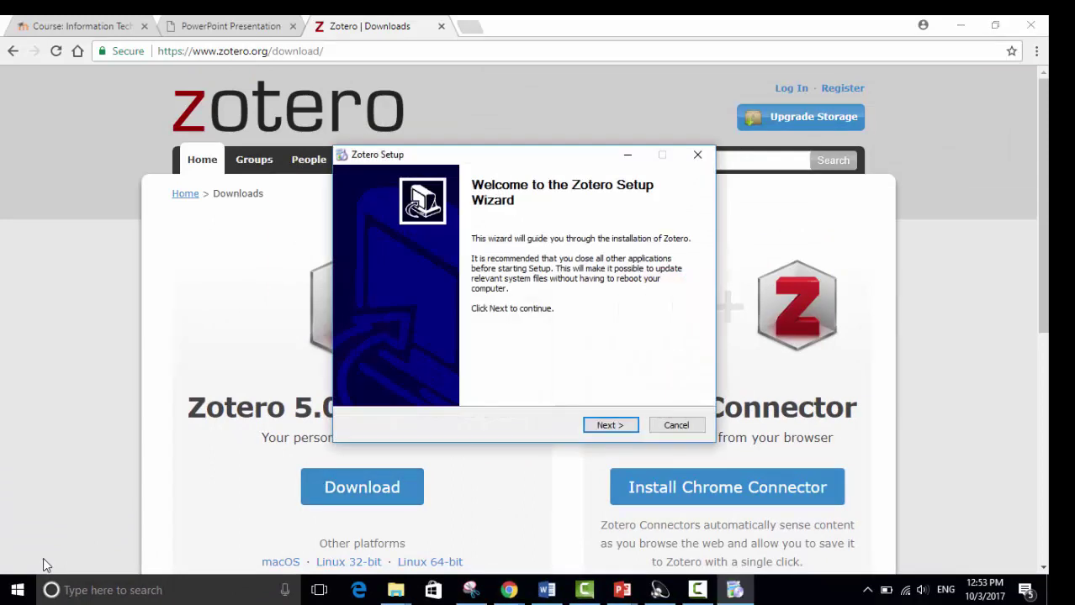
click(602, 426)
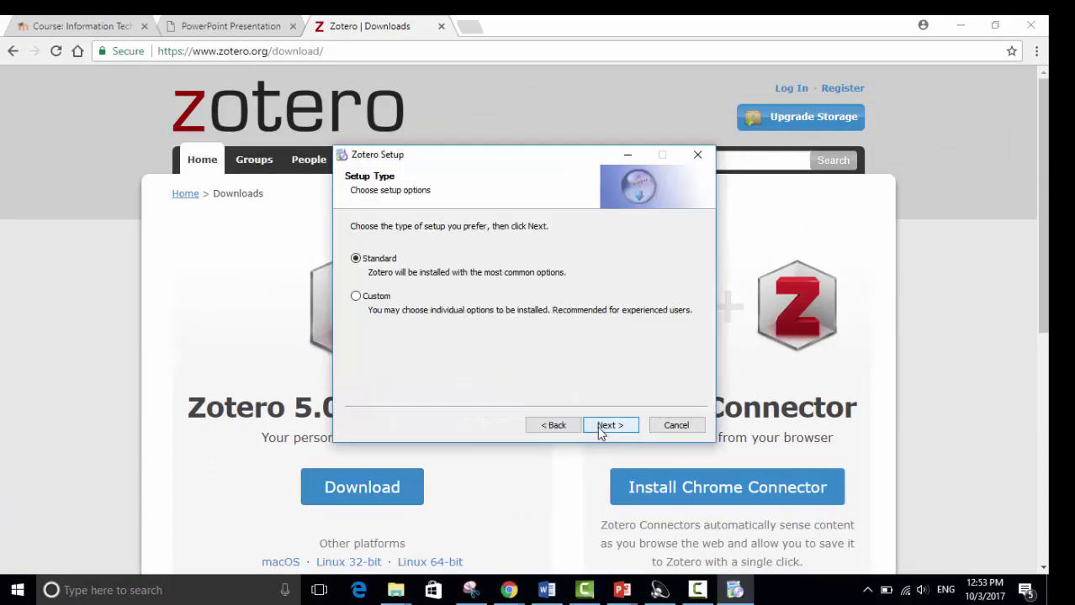
click(600, 426)
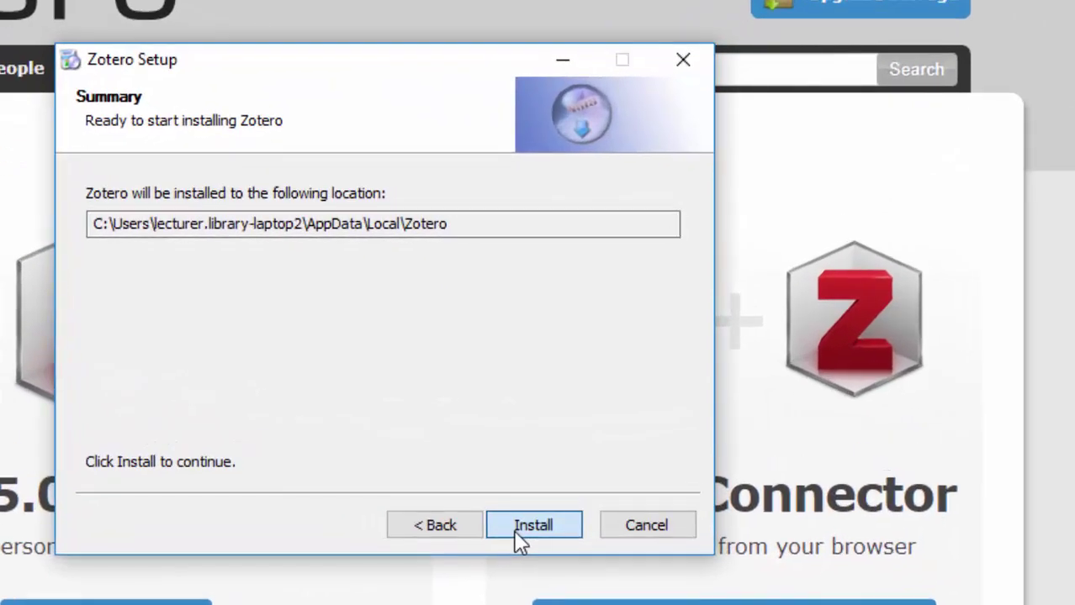
click(601, 429)
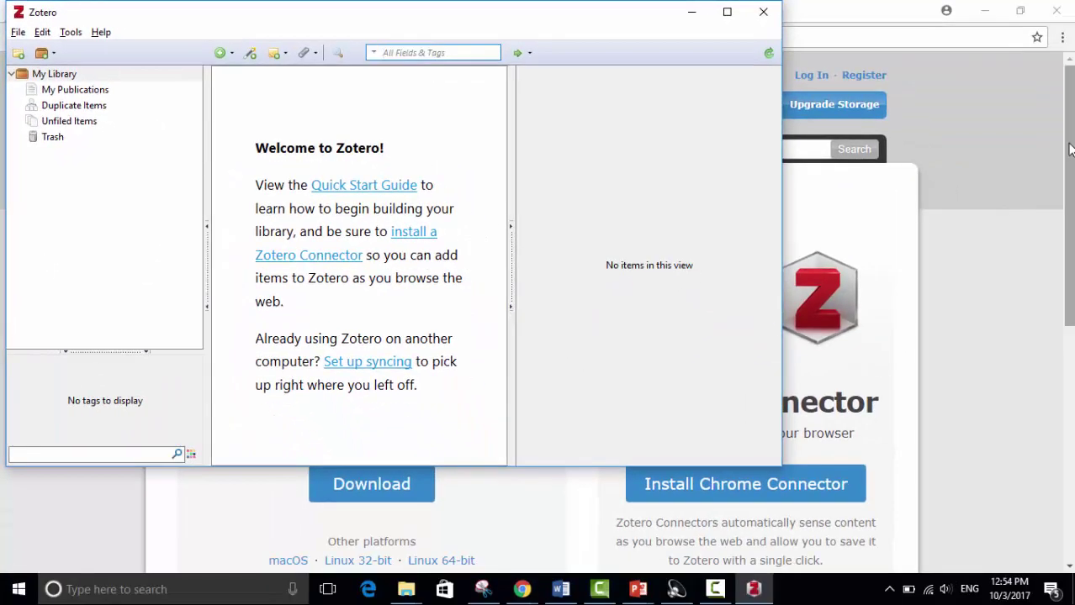
Step: Back in Chrome, install the Zotero Connector extension from the Downloads page
click(1004, 150)
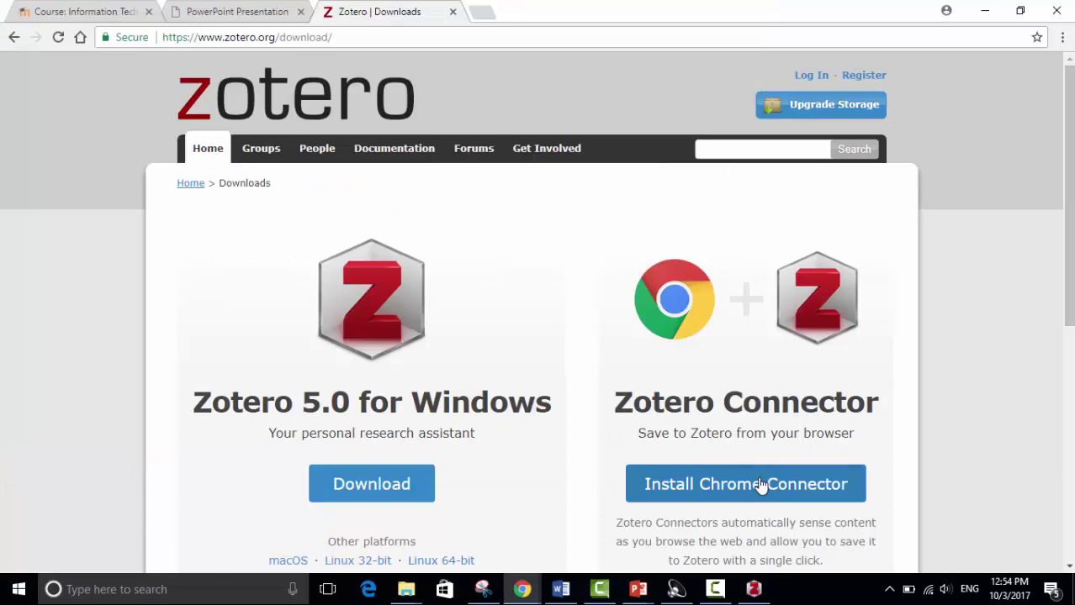
click(761, 486)
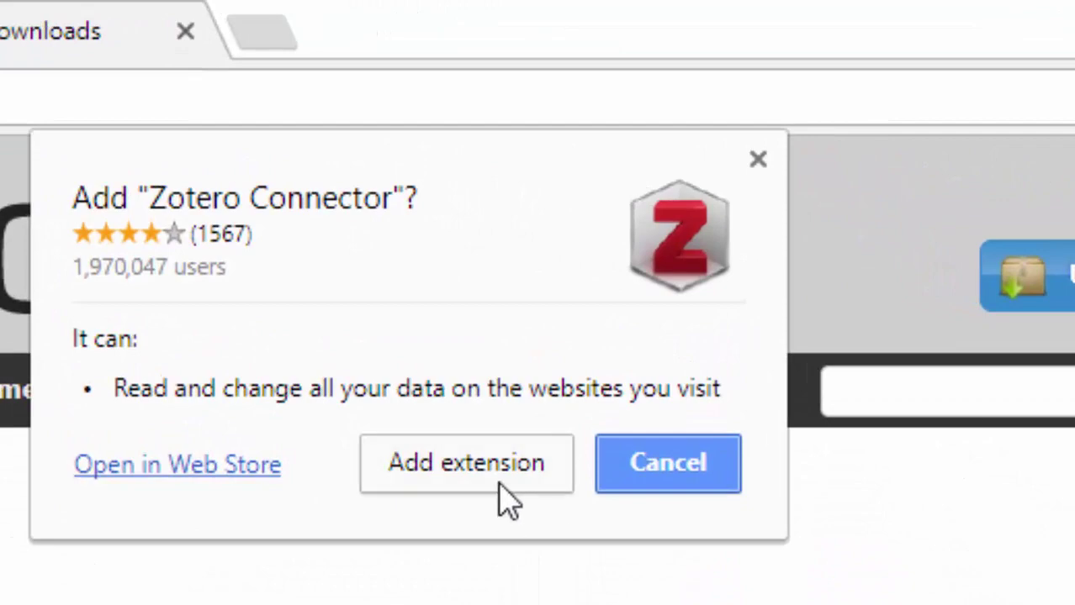
click(499, 486)
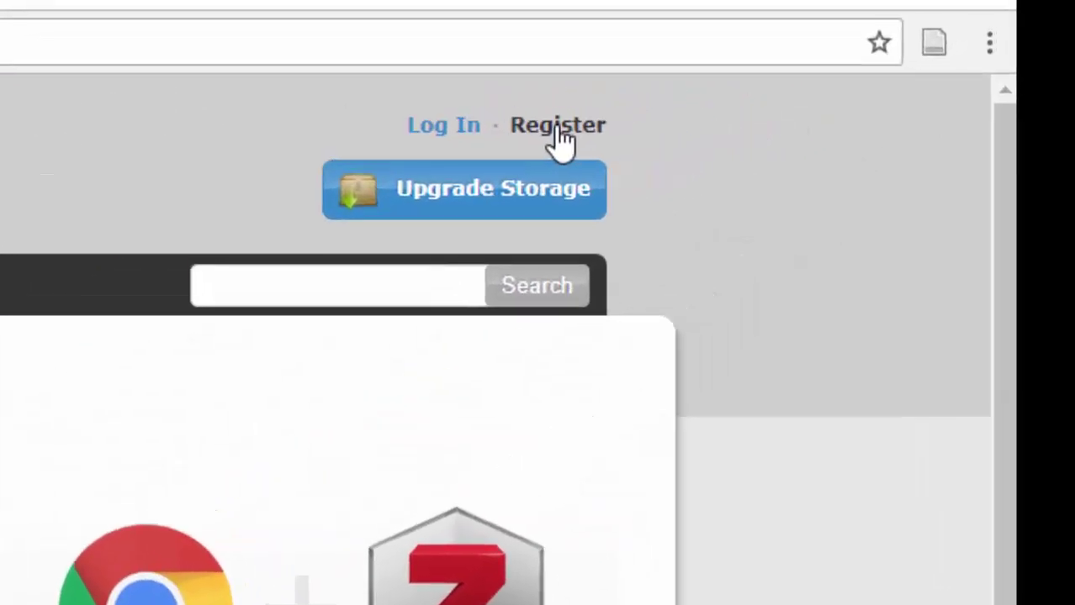
Step: Open the zotero.org registration form and enter the profile name
click(535, 133)
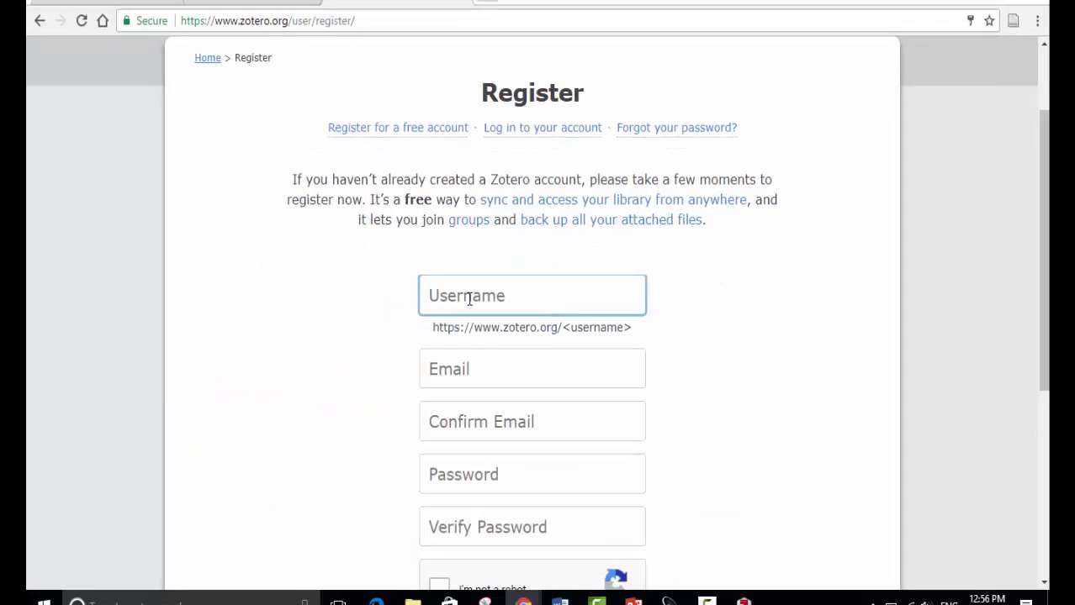
text(Demo)
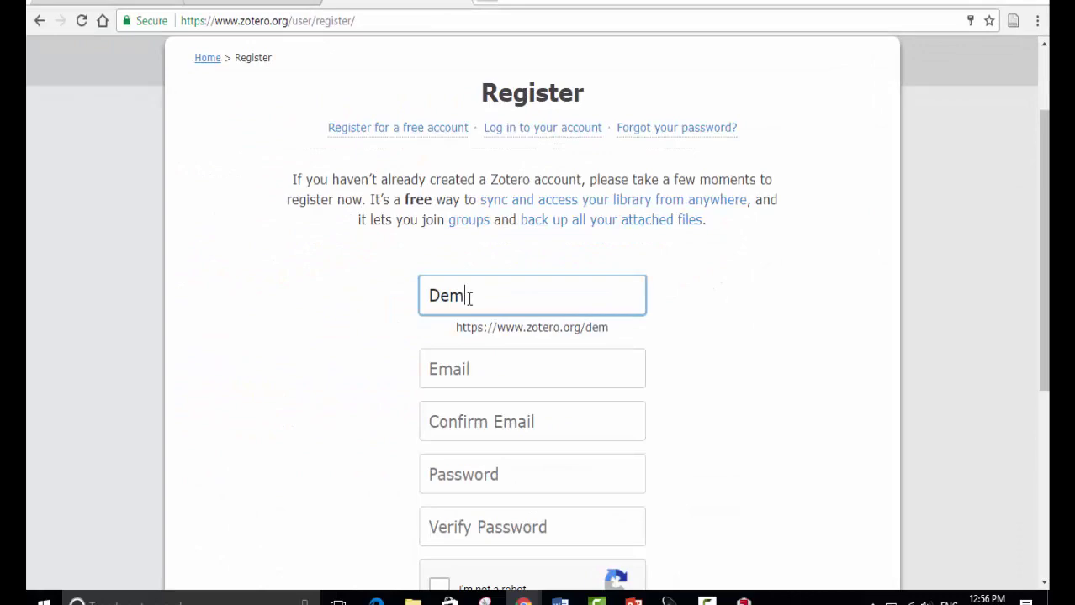
text( Liba)
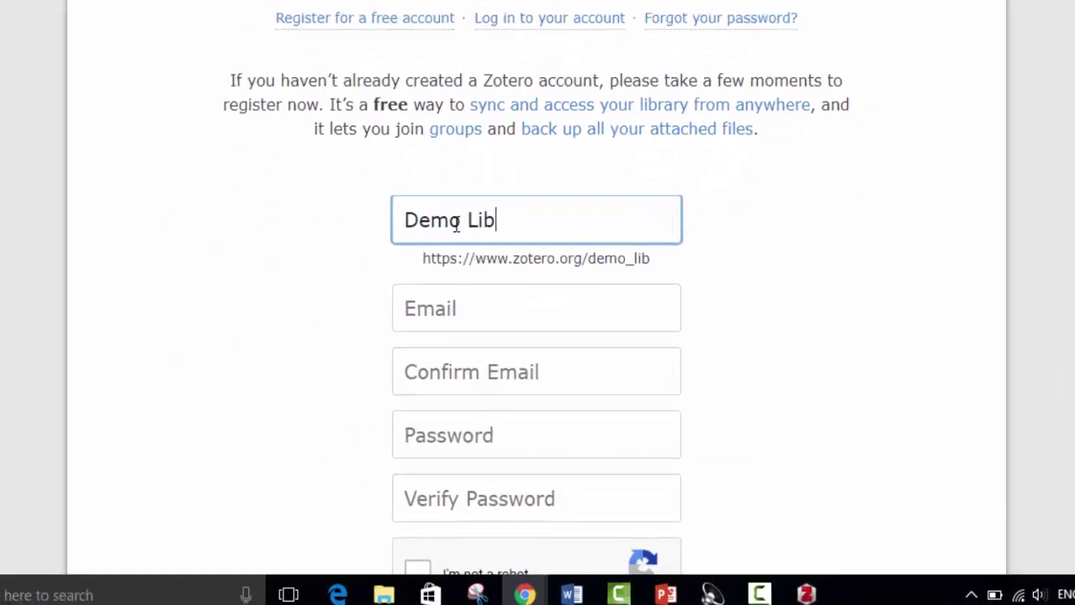
key(BackSpace)
text(rar)
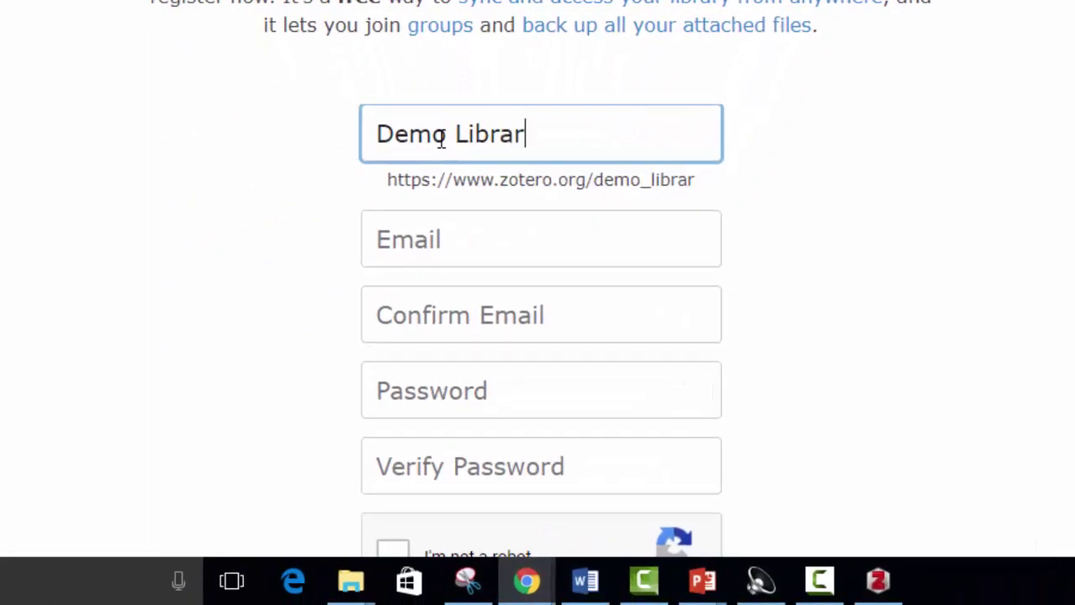
text(y)
key(Tab)
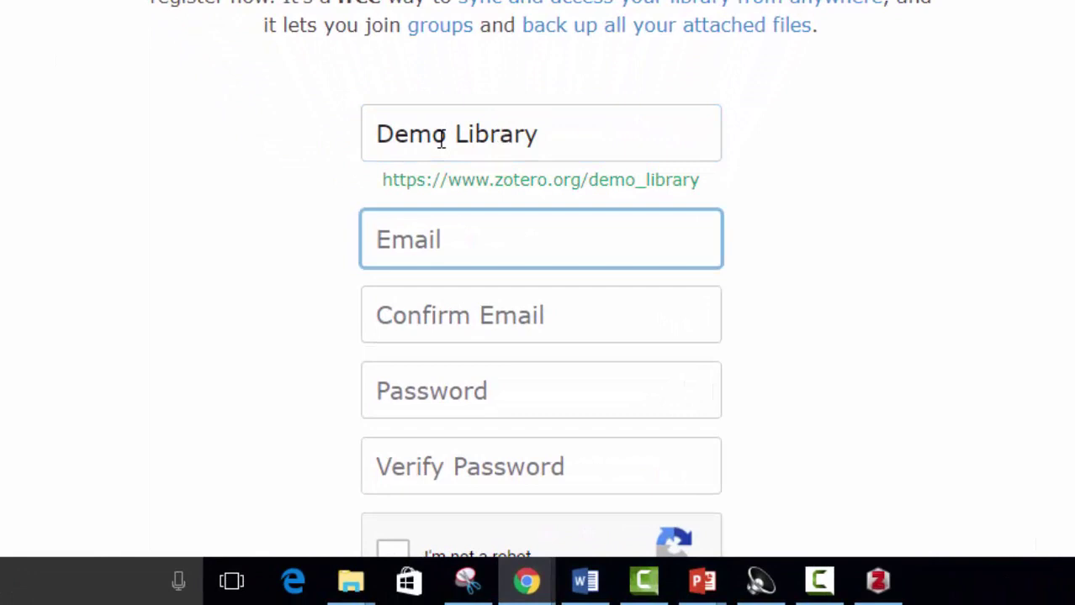
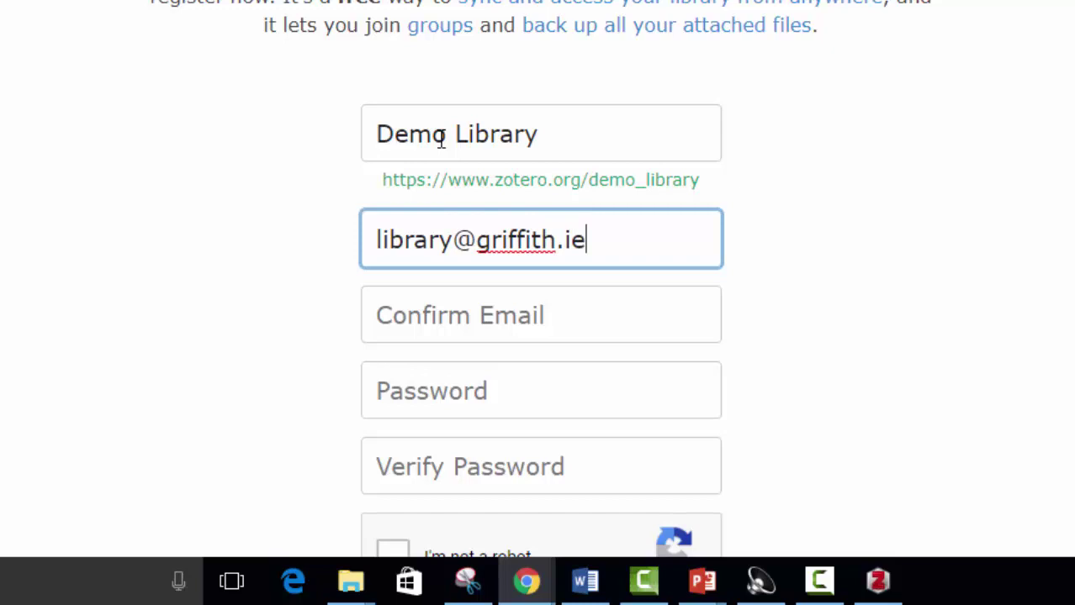
Step: Enter the account e-mail, confirm it and the password via Chrome autofill, then scroll to Register
key(Tab)
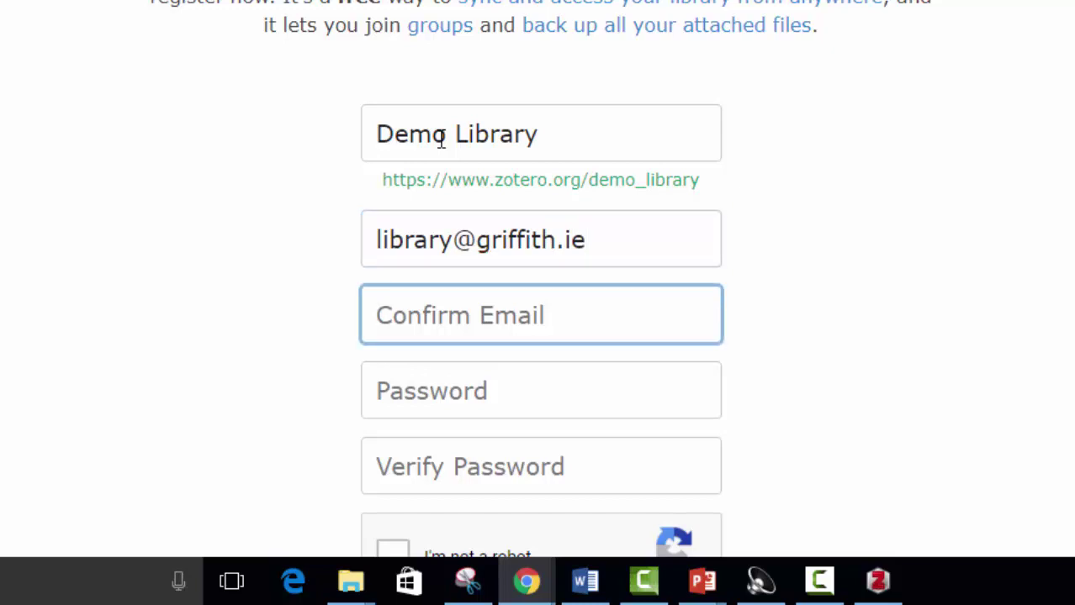
text(liba)
key(BackSpace)
key(Down)
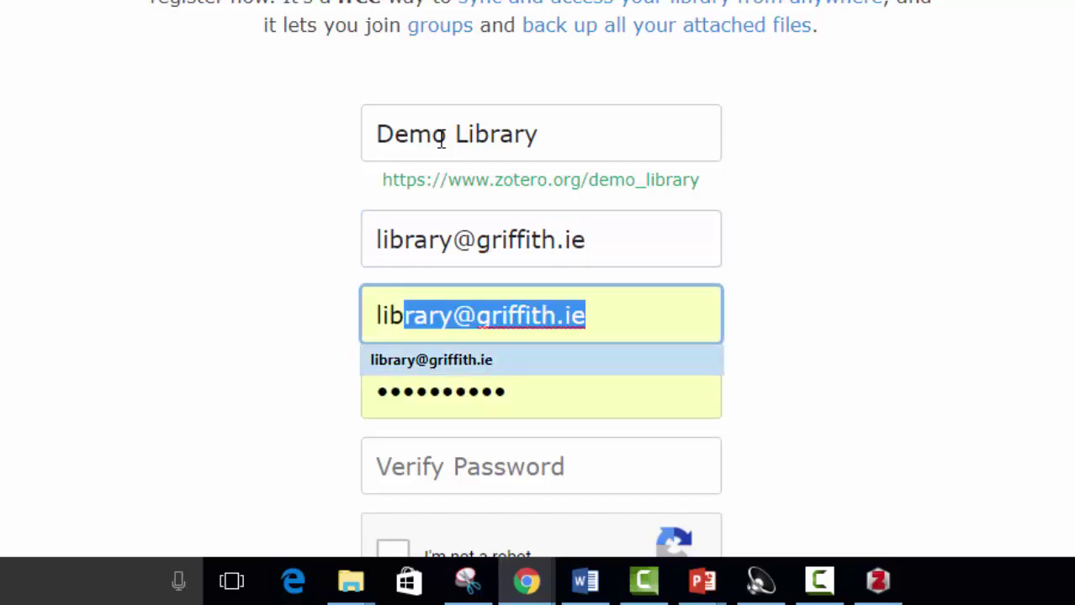
key(Tab)
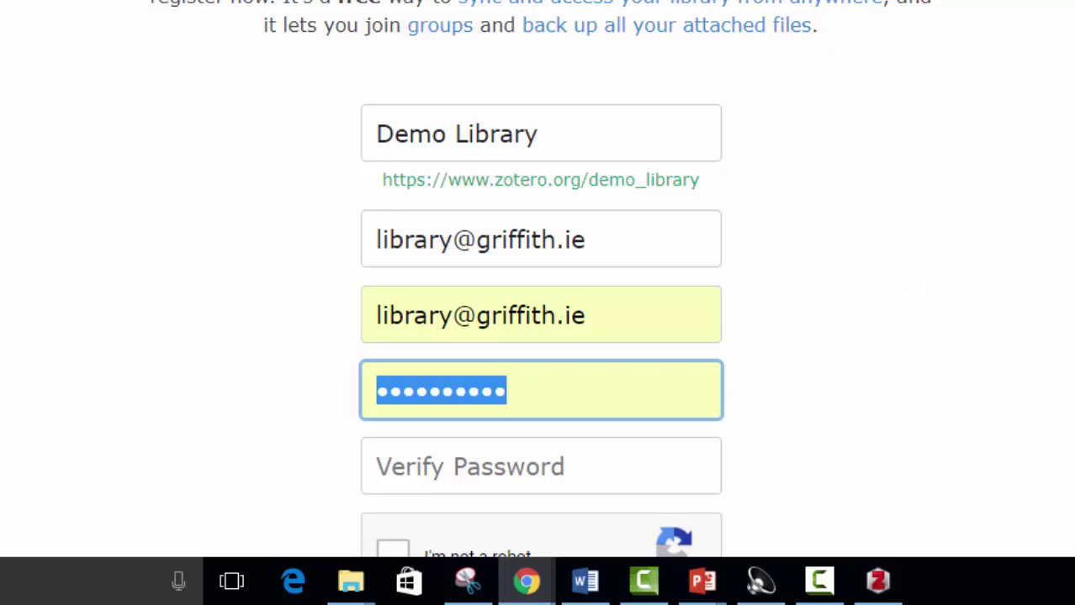
scroll(541, 278, down, 2)
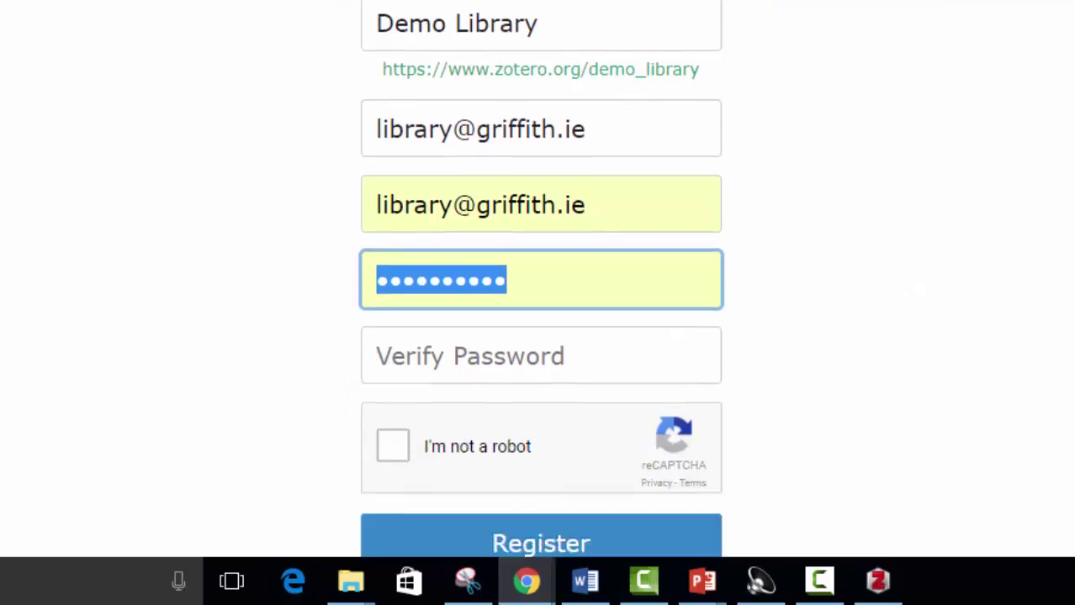
scroll(540, 278, down, 1)
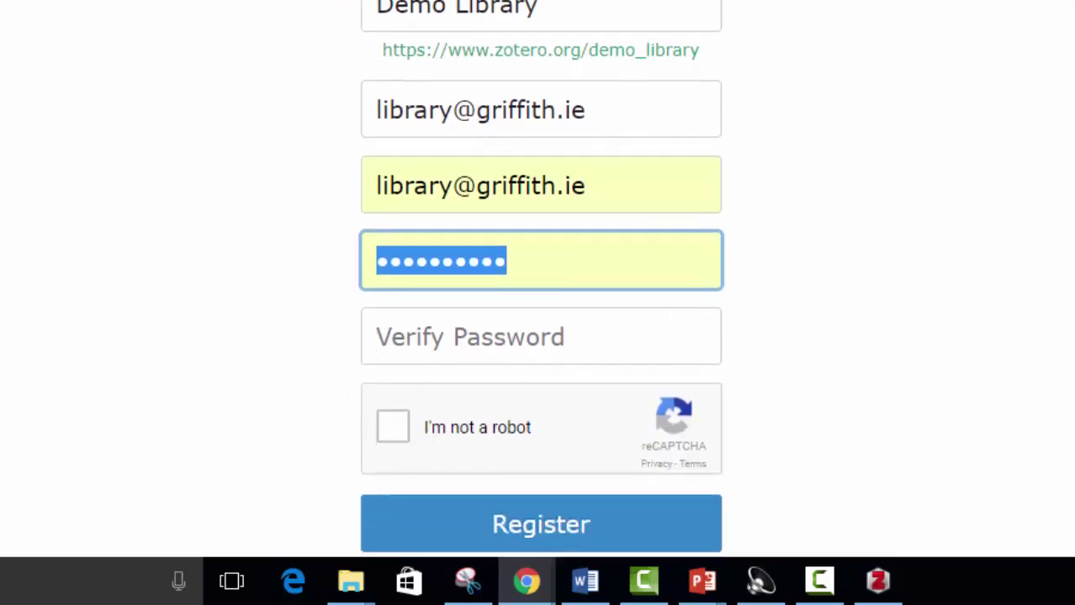
scroll(541, 278, down, 2)
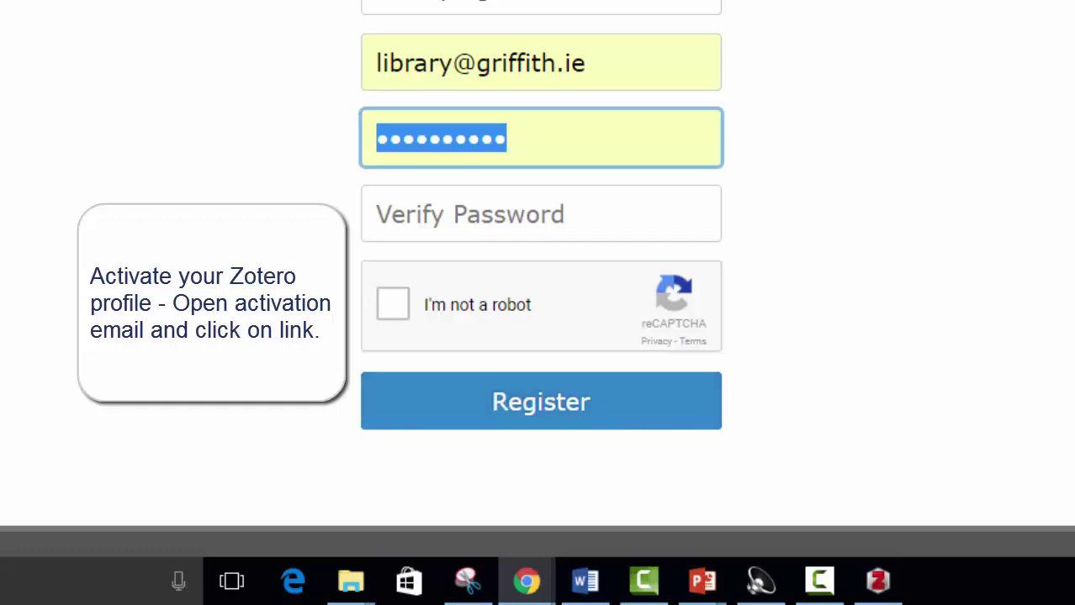
Step: Scroll back up the registration page before returning to the empty Zotero desktop library
scroll(799, 319, up, 5)
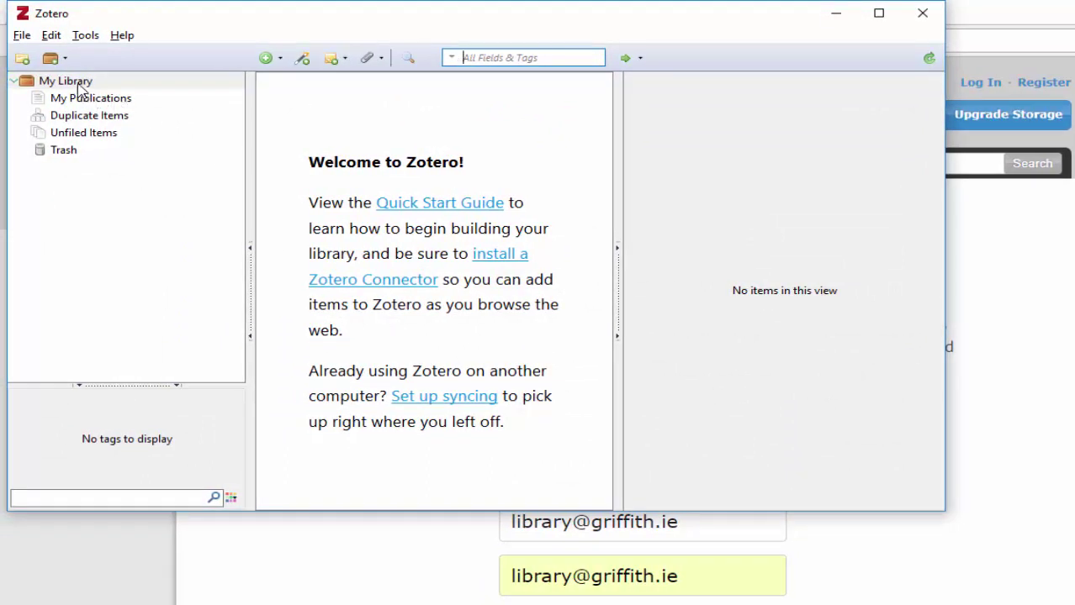
Step: In Edit > Preferences > Sync, enter the account e-mail as username and the password, then set up syncing
click(52, 36)
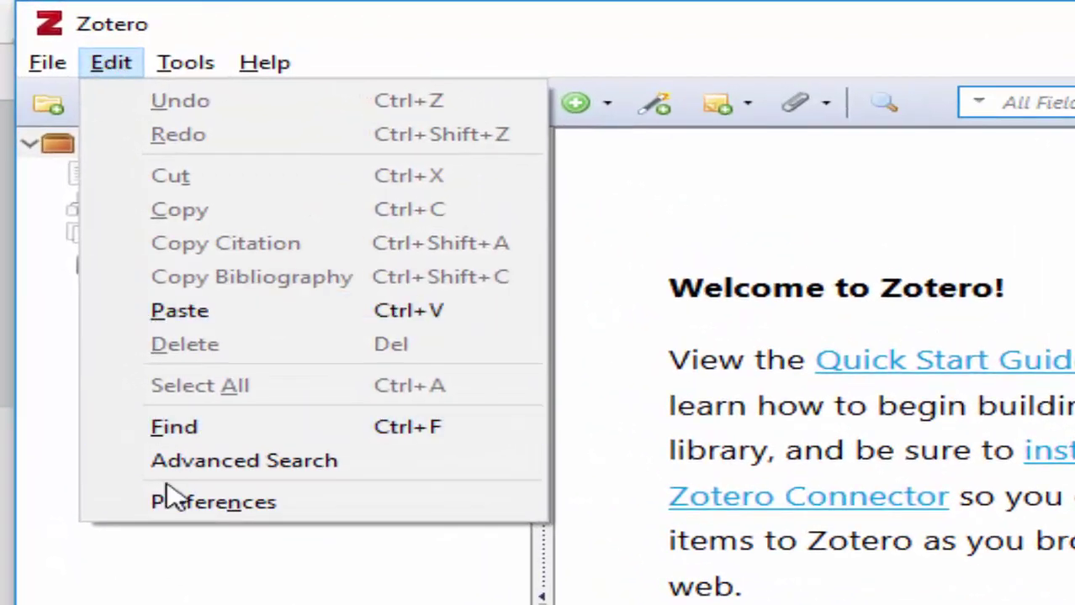
click(177, 509)
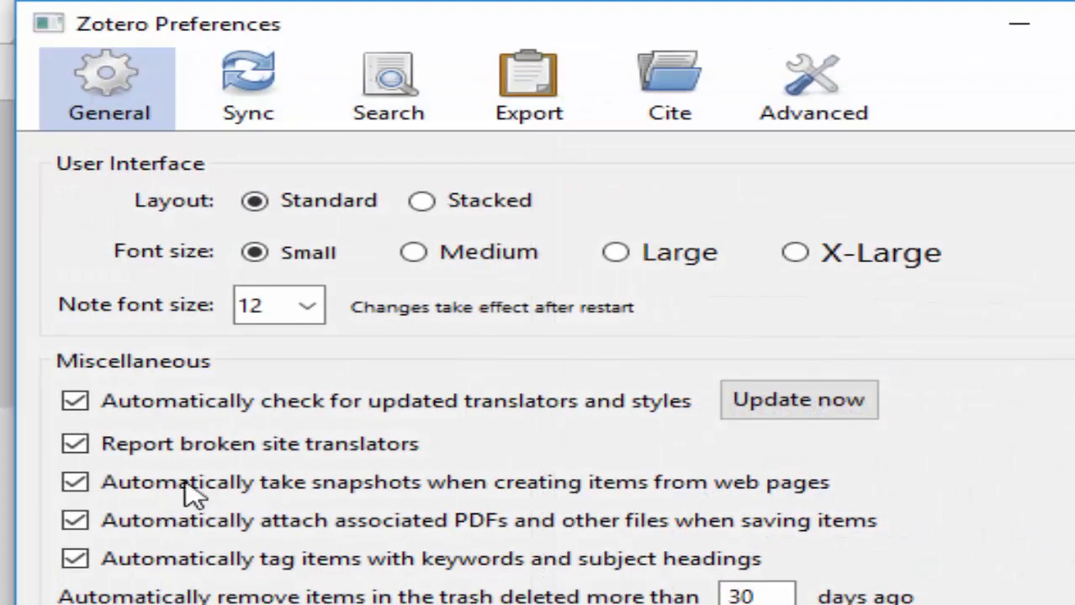
click(270, 108)
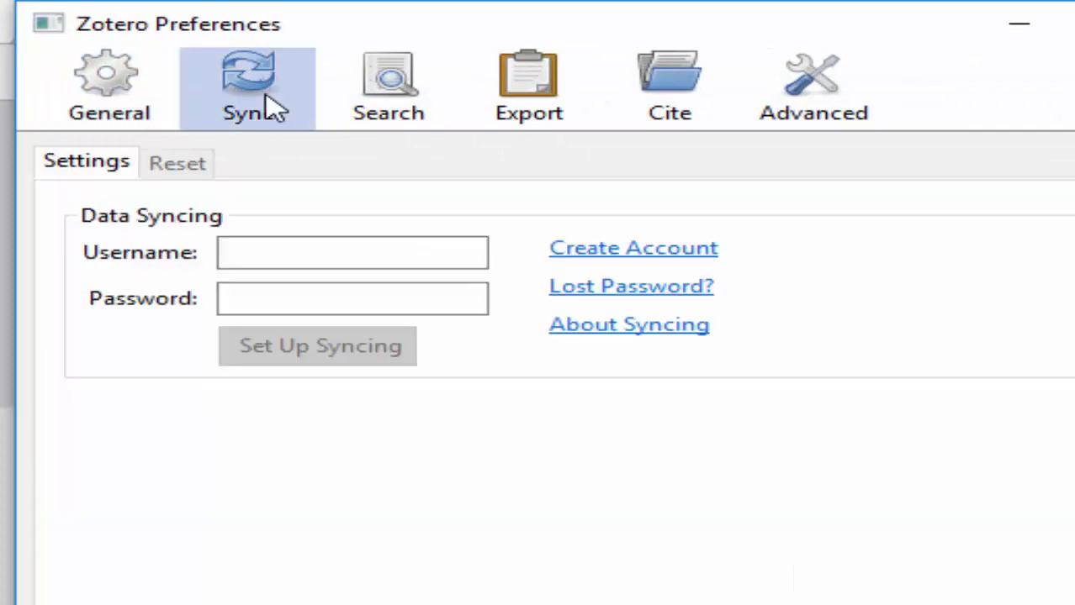
click(348, 250)
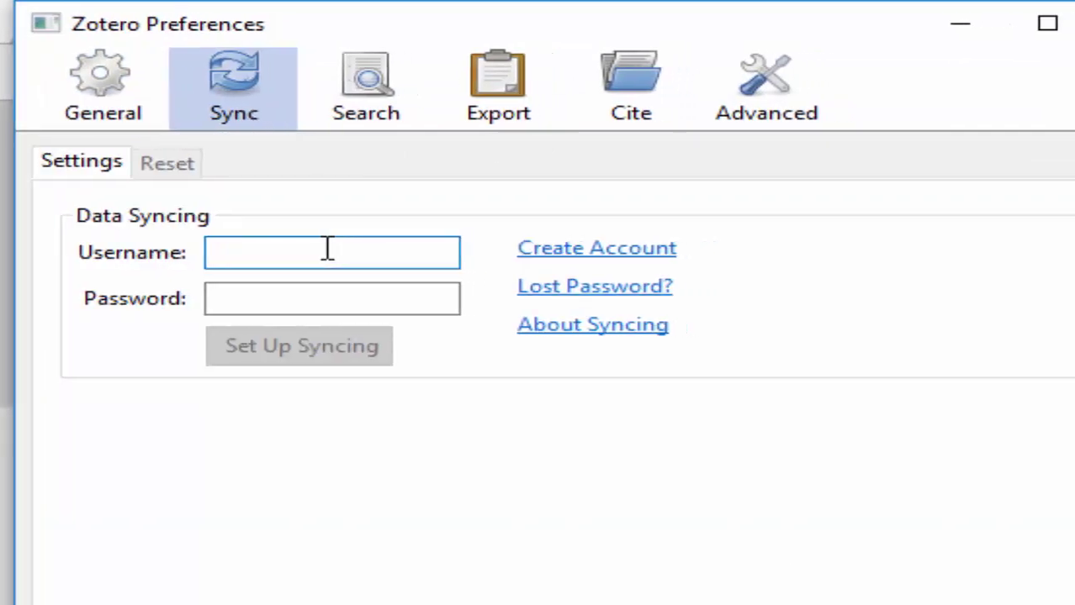
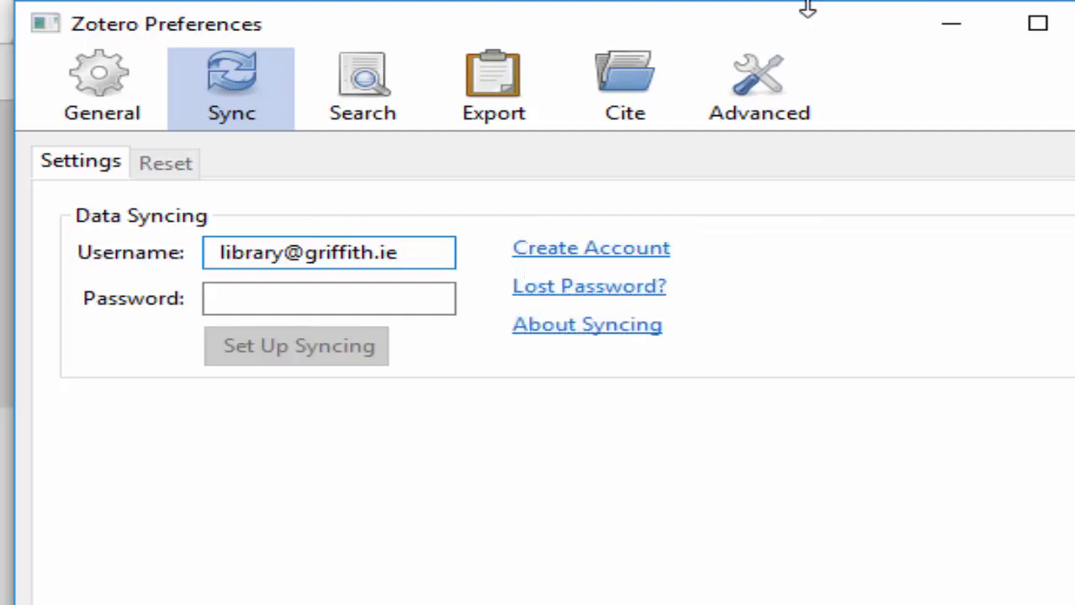
key(Tab)
text(**********)
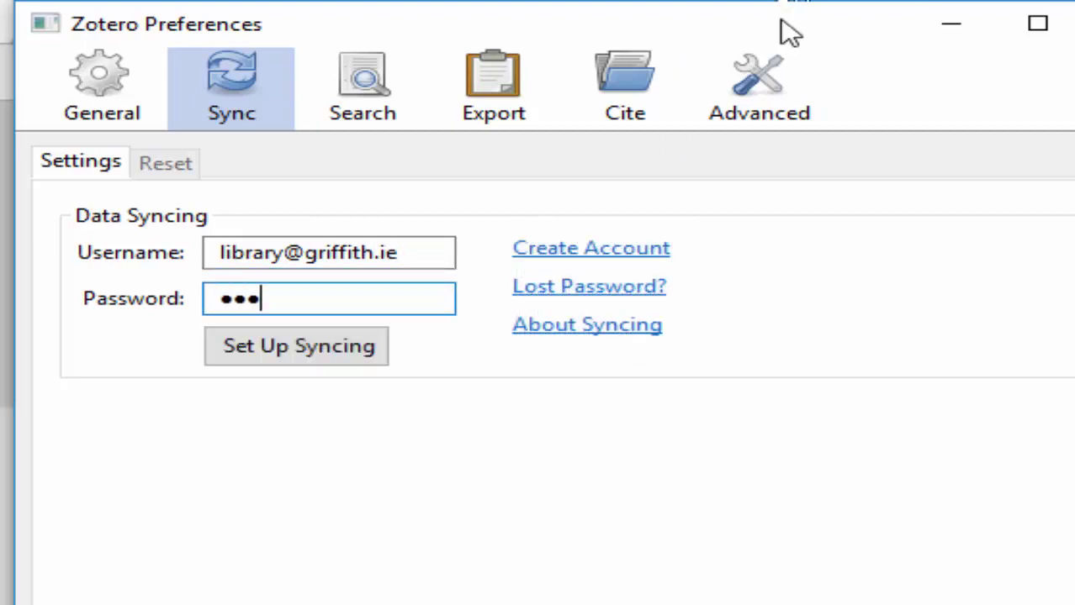
key(Return)
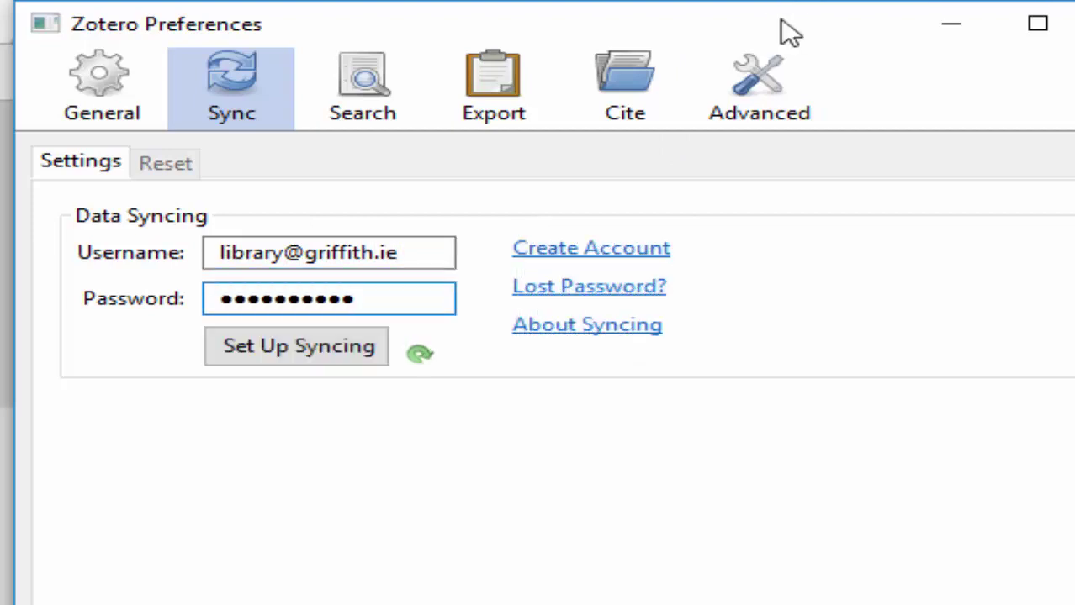